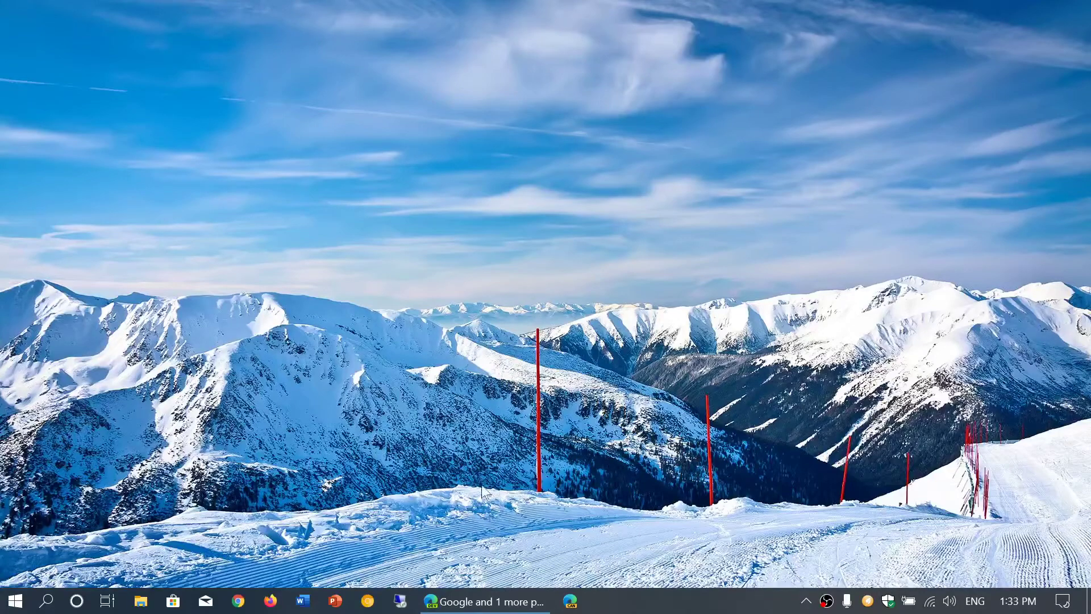
- Restore the minimized Edge window from the taskbar, showing the Google homepage
left_click(476, 602)
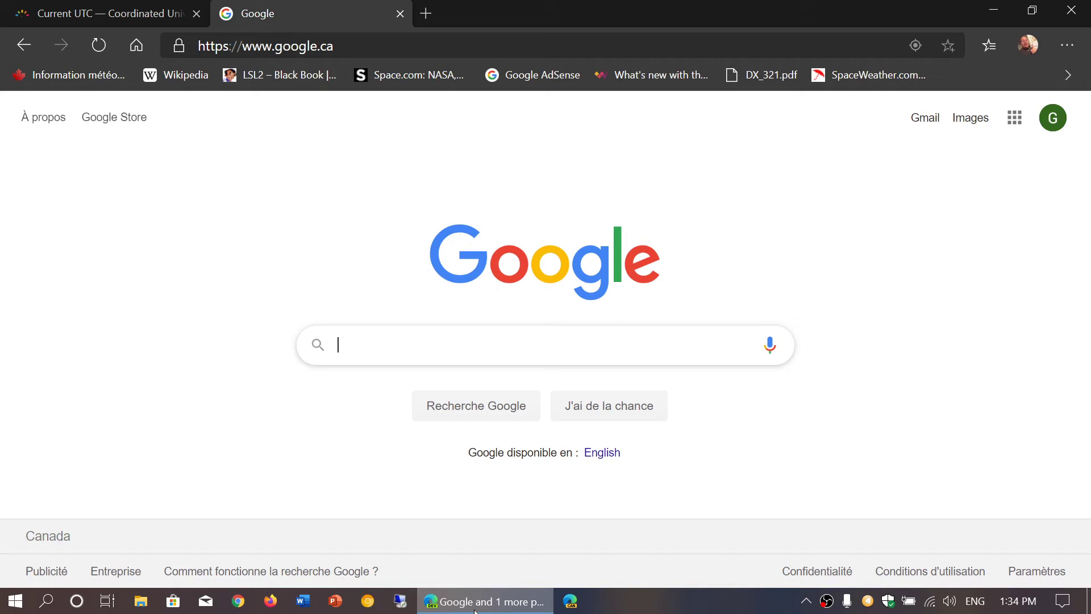
left_click(103, 15)
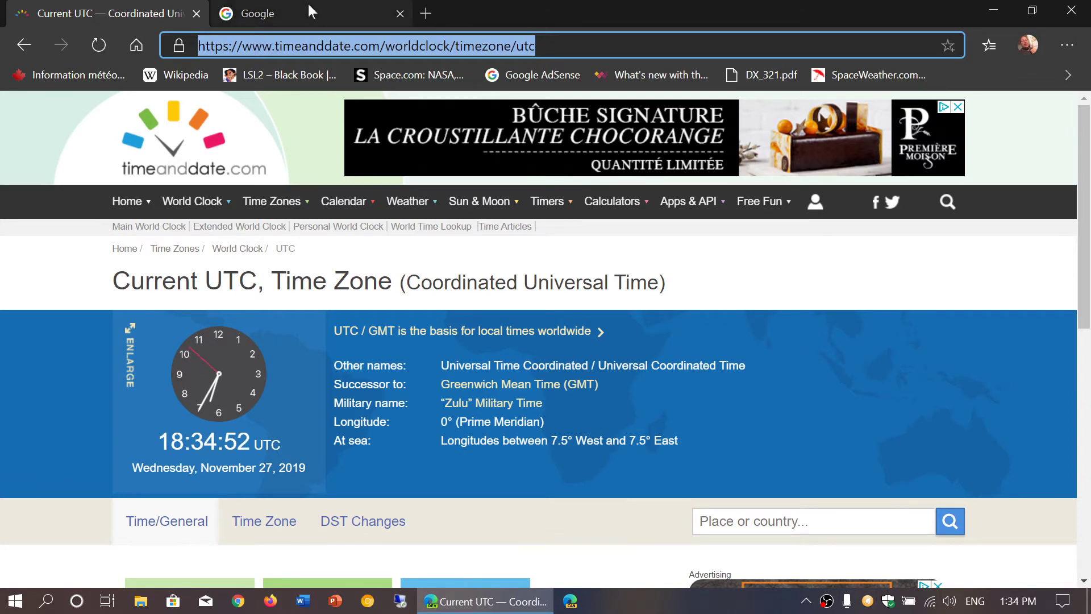
left_click(308, 23)
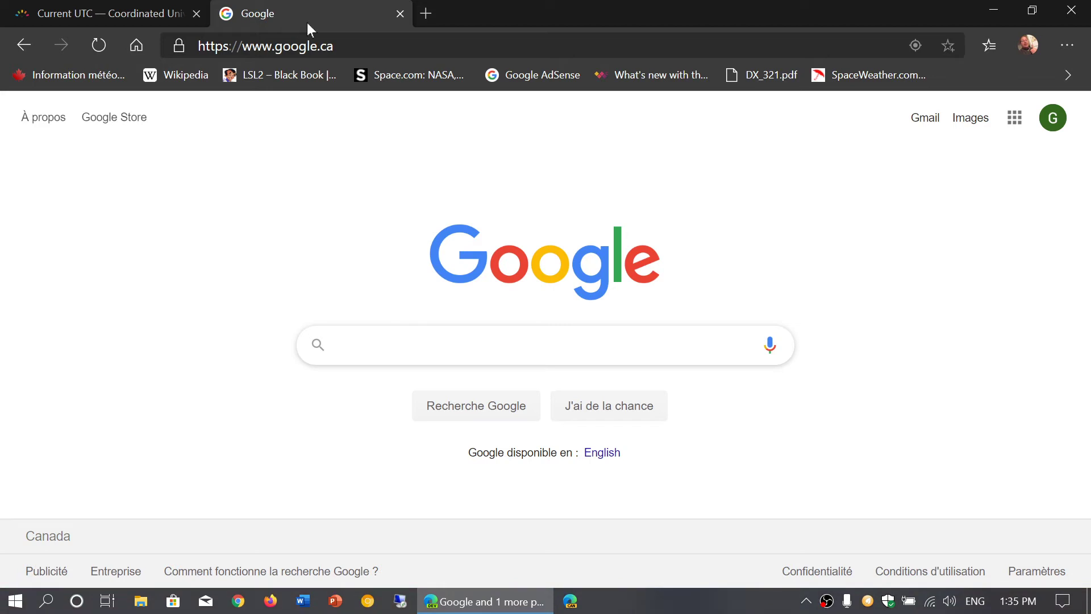
type("what time ")
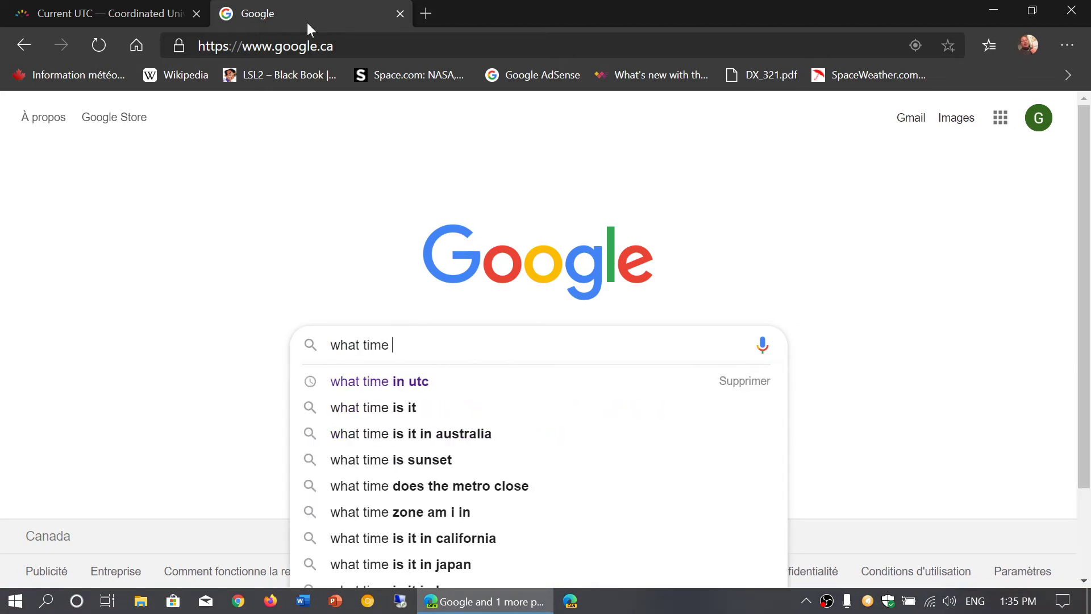
type("utc")
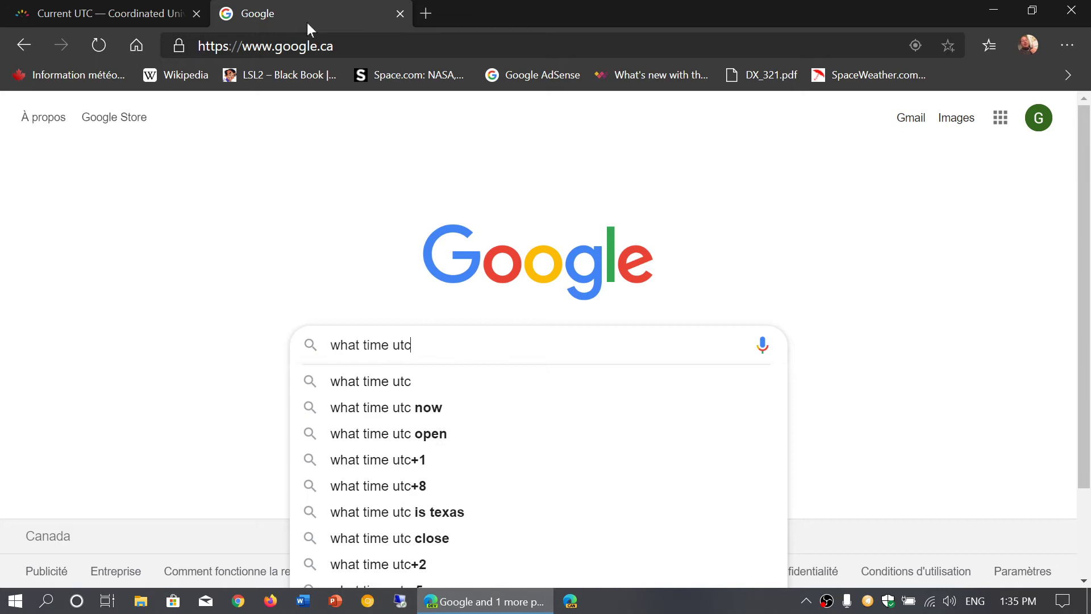
- Run the Google search 'what time utc', showing 18 h 35 on Wednesday 27 November 2019
key("Return")
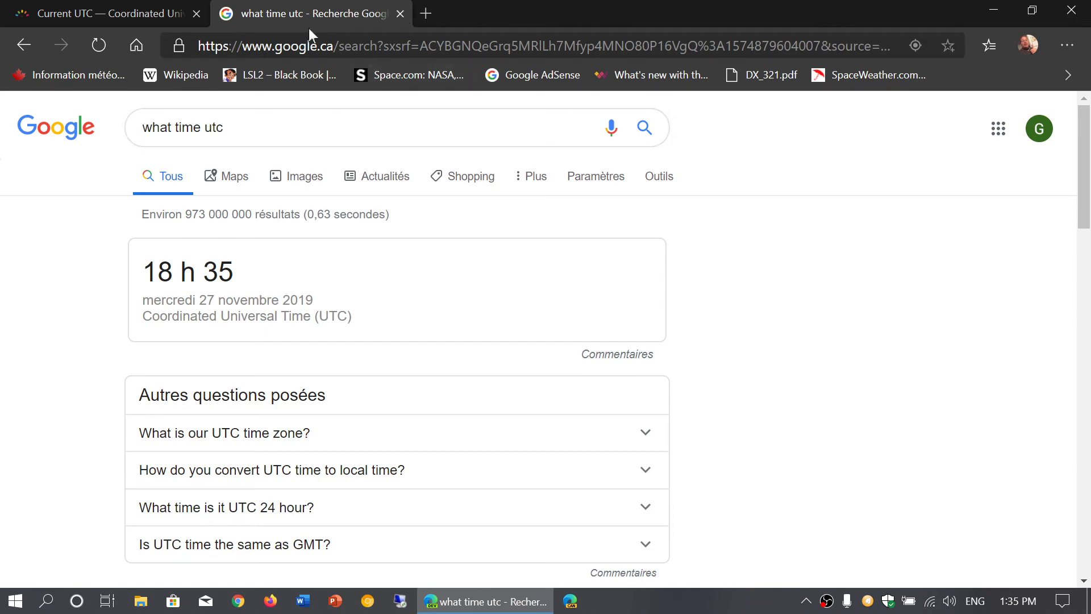
- Switch to the timeanddate.com Current UTC tab, whose clock reads 18:36:27 on 27 November 2019
left_click(123, 17)
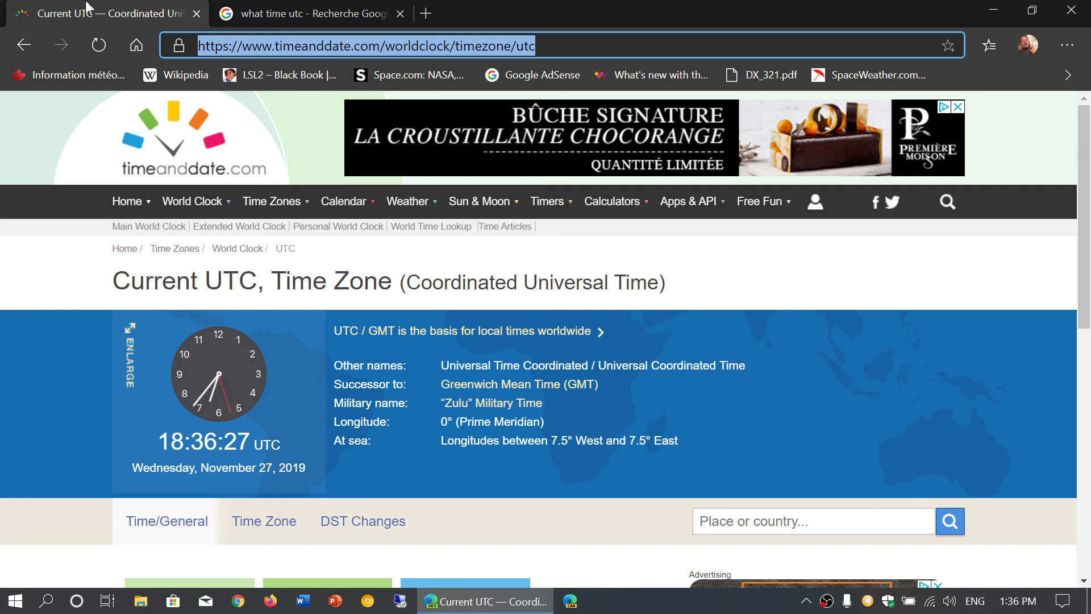
- Rerun the Google UTC search to show 18 h 36, then return to the timeanddate.com clock tab
left_click(316, 13)
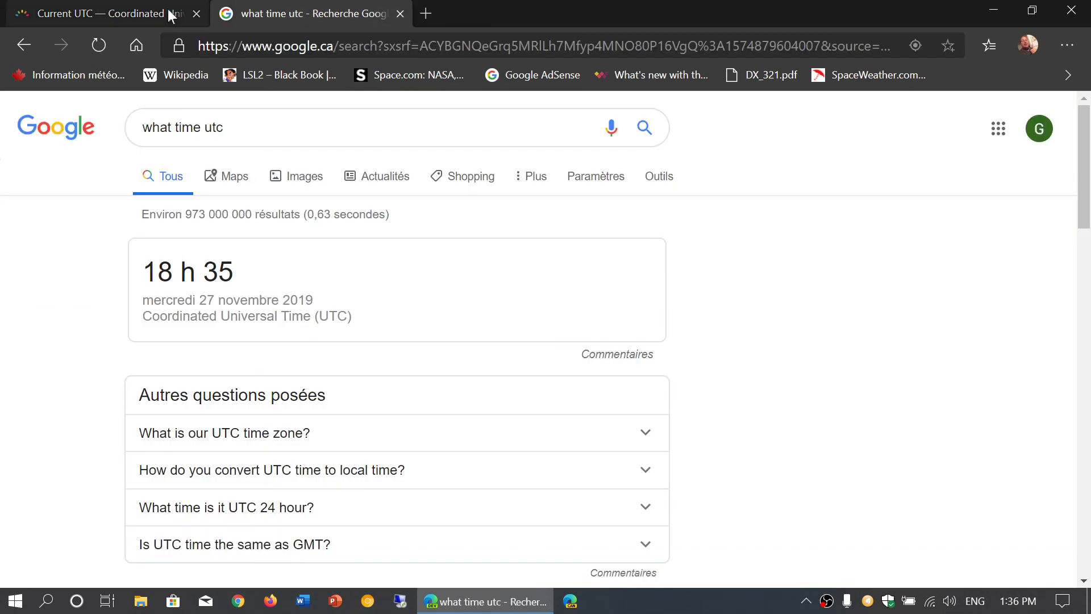
left_click(256, 126)
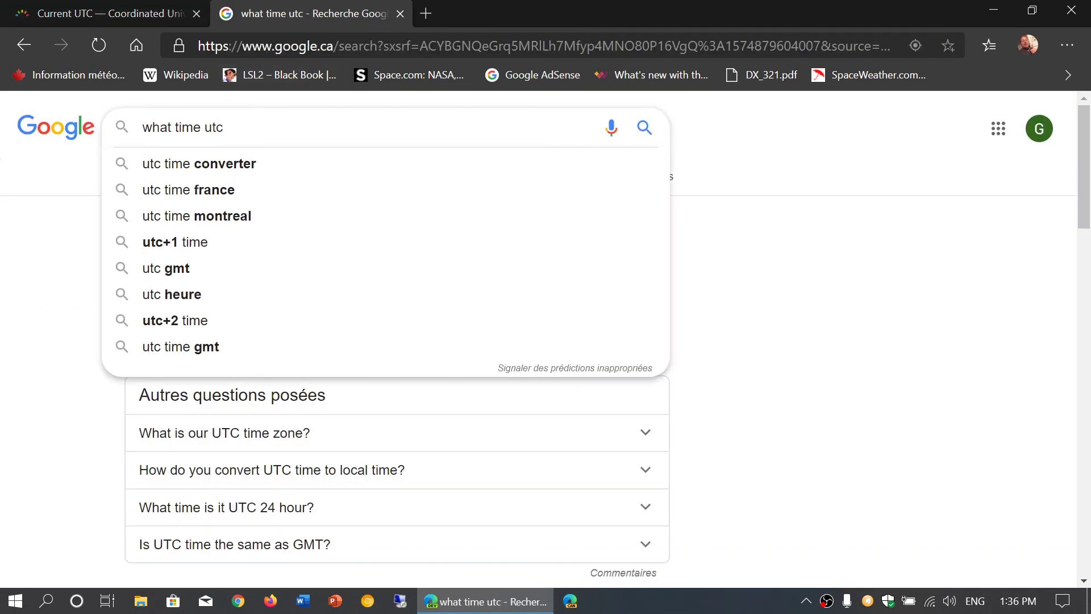
key("Return")
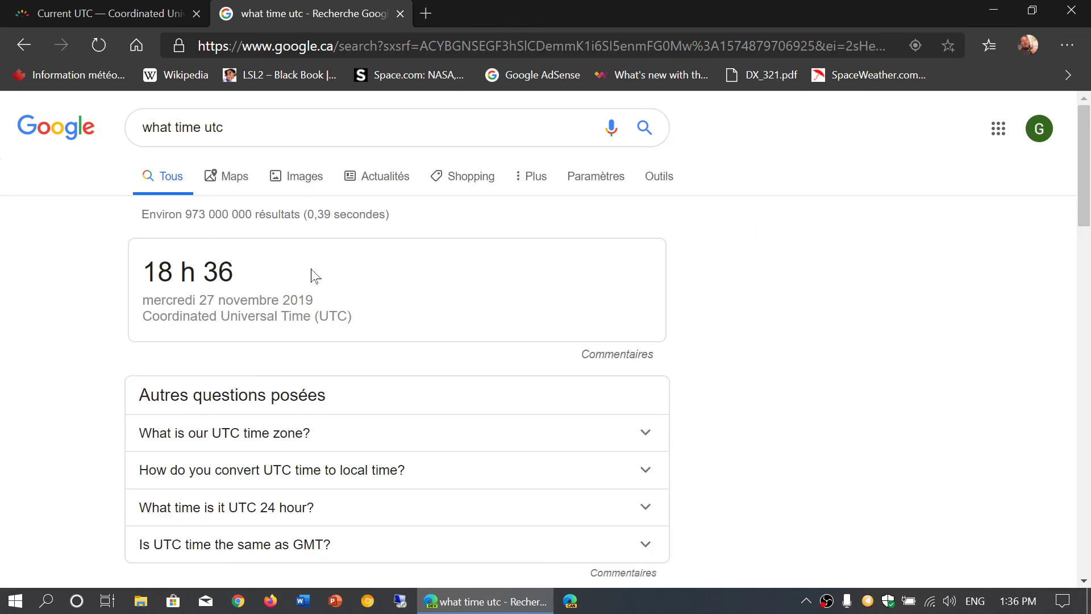
left_click(117, 13)
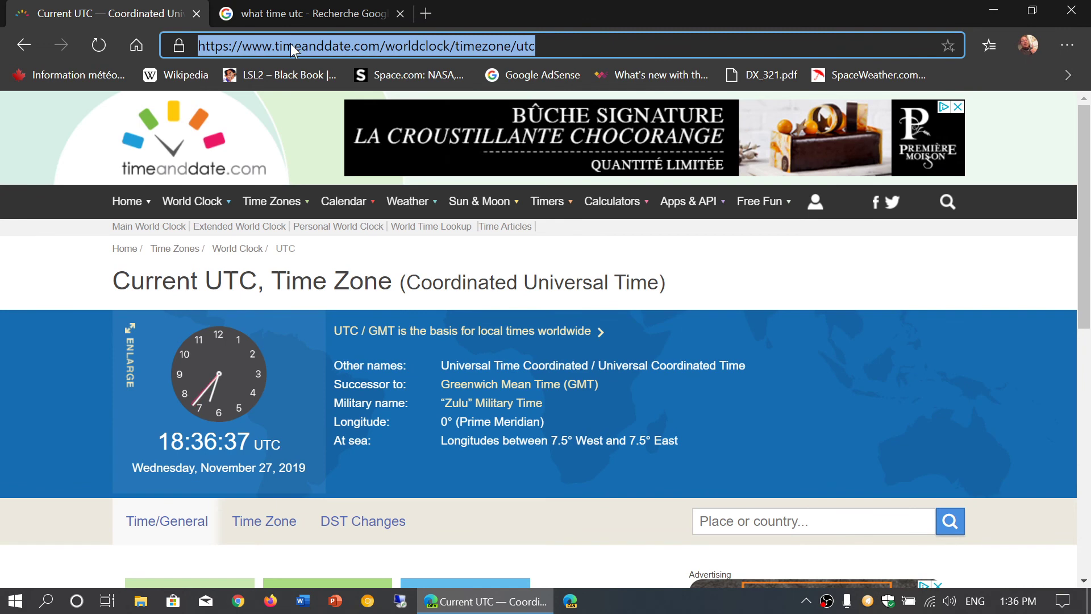